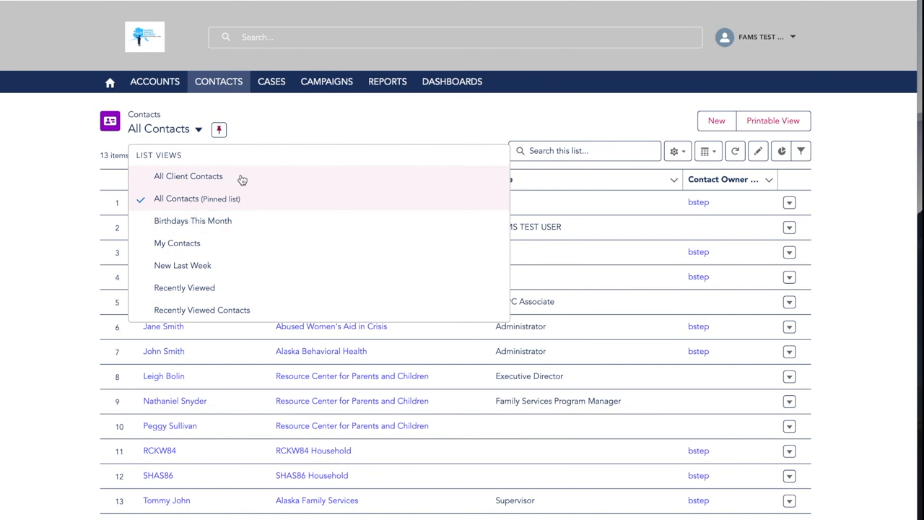
# Search all Salesforce records for the client's full name, then return to All Contacts
pyautogui.click(208, 204)
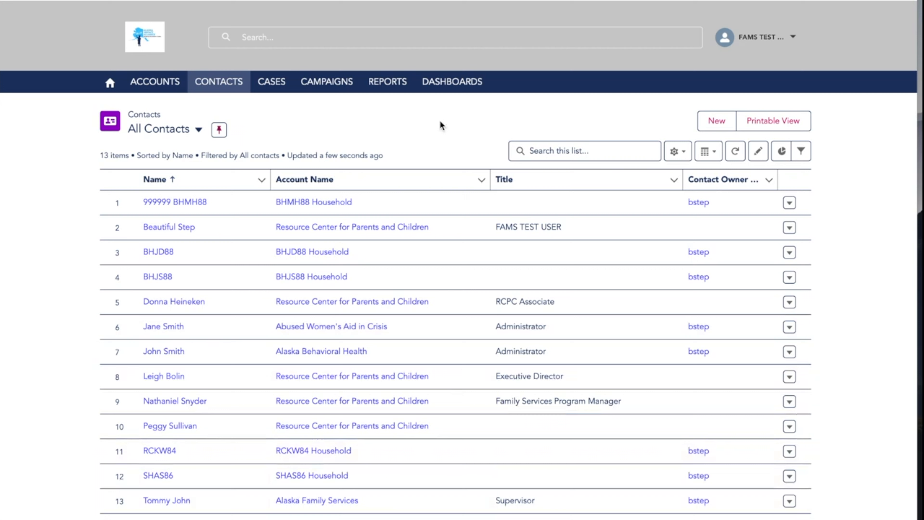
pyautogui.click(406, 39)
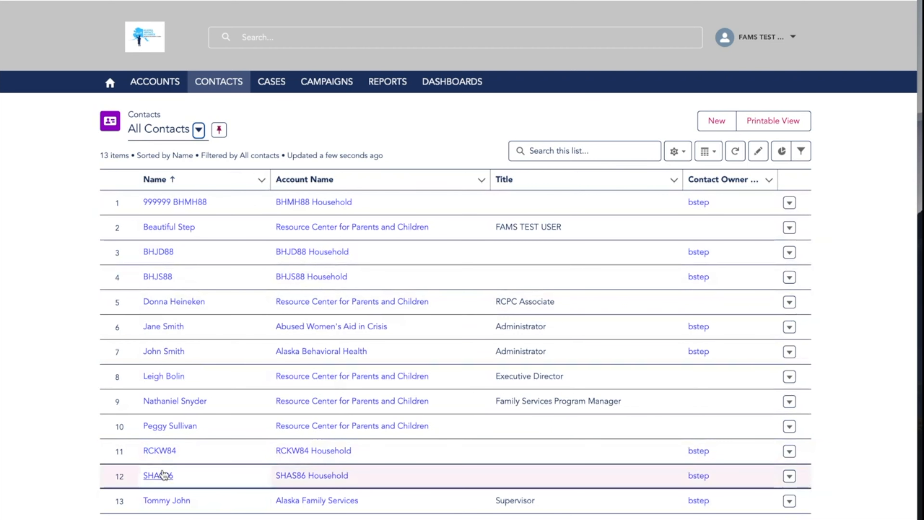
pyautogui.click(321, 37)
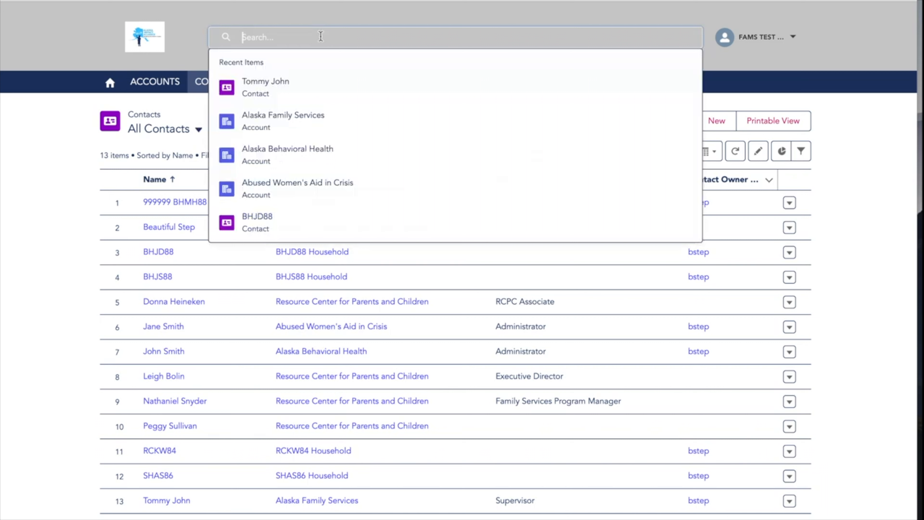
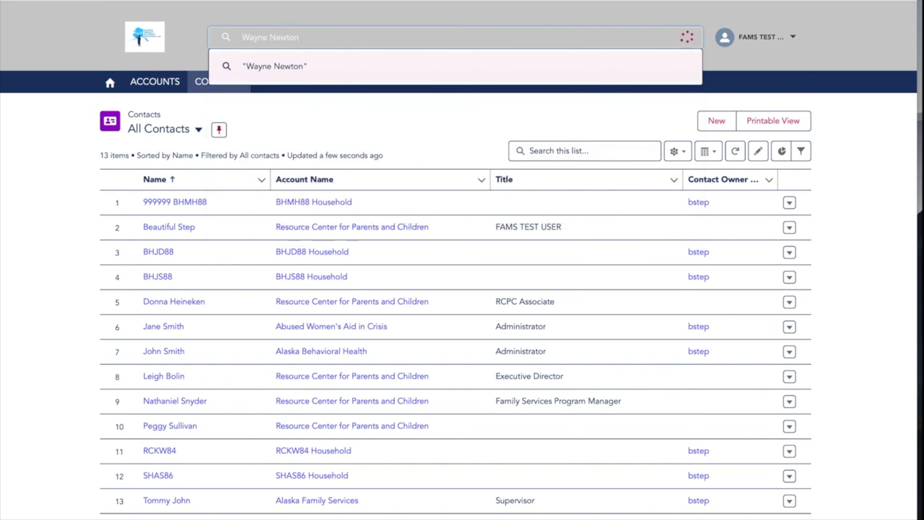
pyautogui.press('Return')
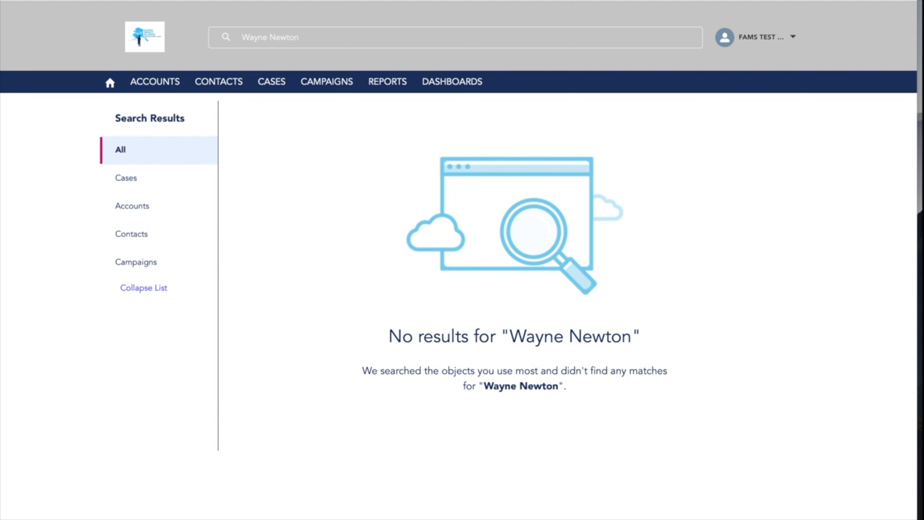
pyautogui.click(214, 89)
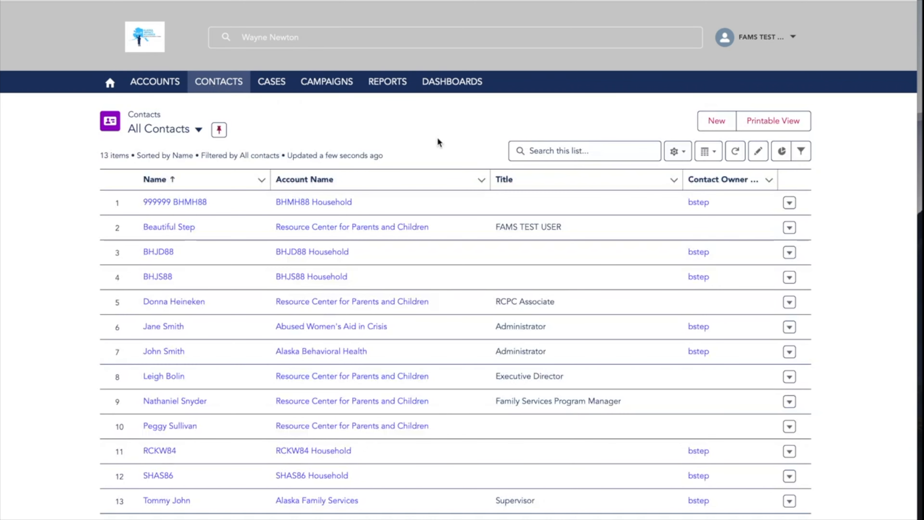
# Start a new contact from the All Contacts list
pyautogui.click(716, 122)
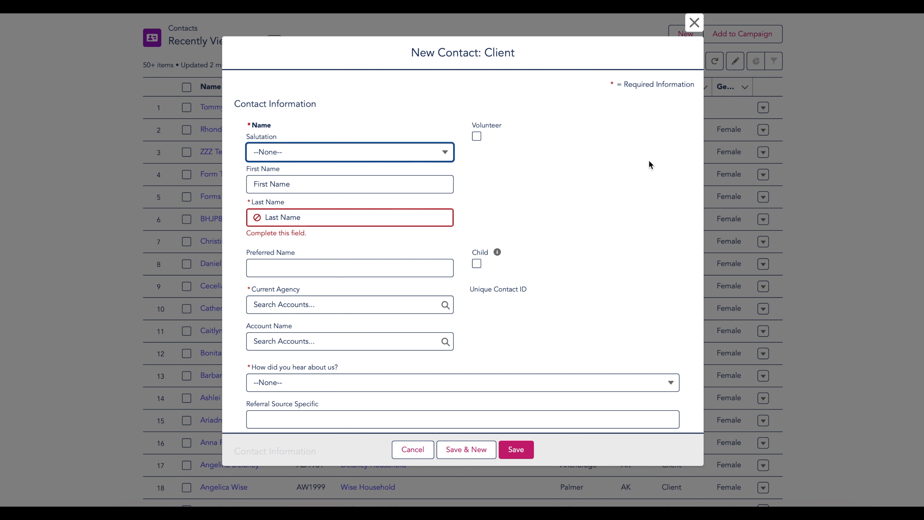
# Enter the client's first and last name on the new contact form
pyautogui.click(385, 188)
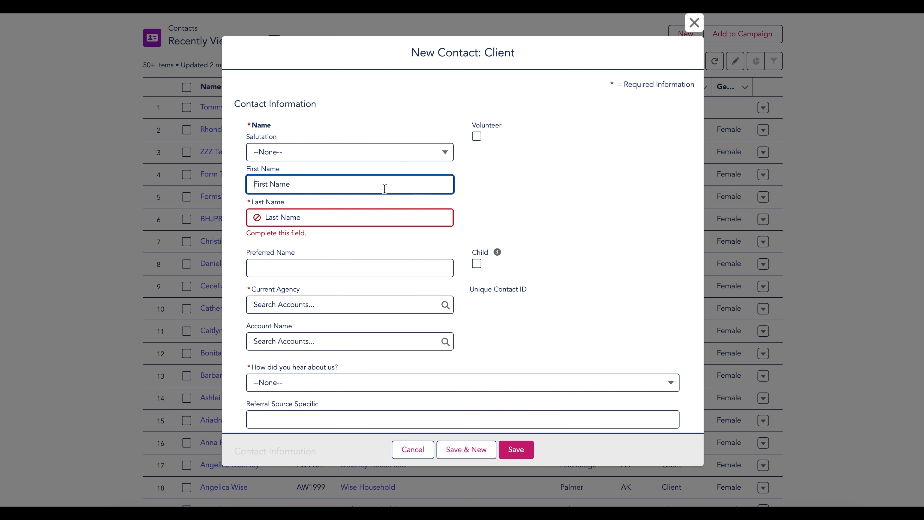
pyautogui.press('Tab')
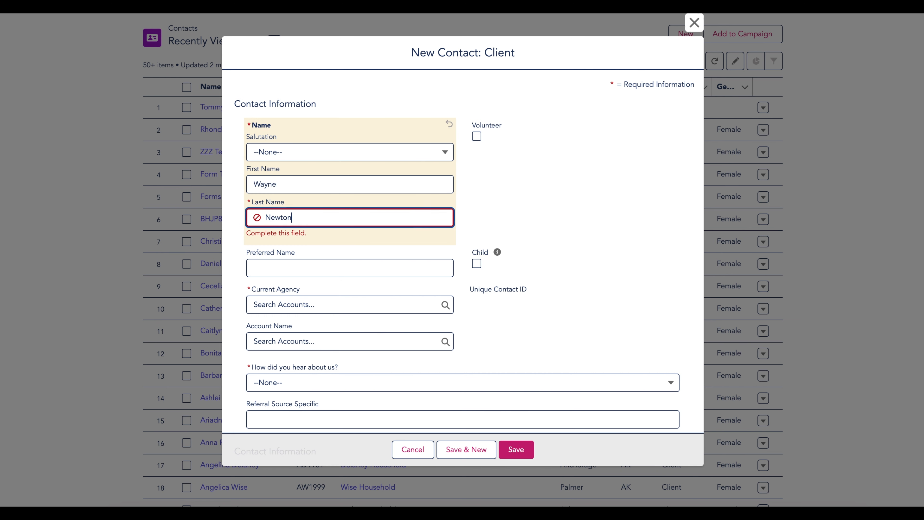
# Set Current Agency to Beacon Hill, leaving the Account lookup unselected
pyautogui.scroll(-2, 374, 249)
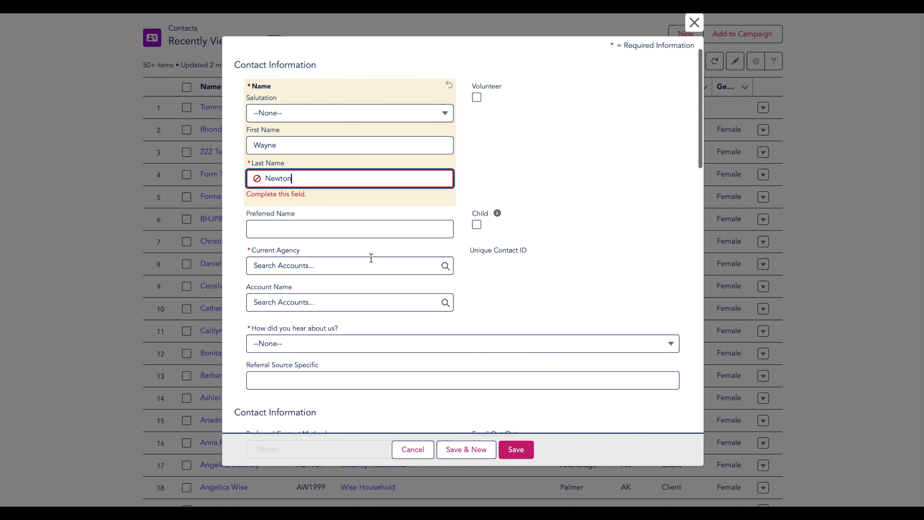
pyautogui.click(370, 263)
pyautogui.write('beac')
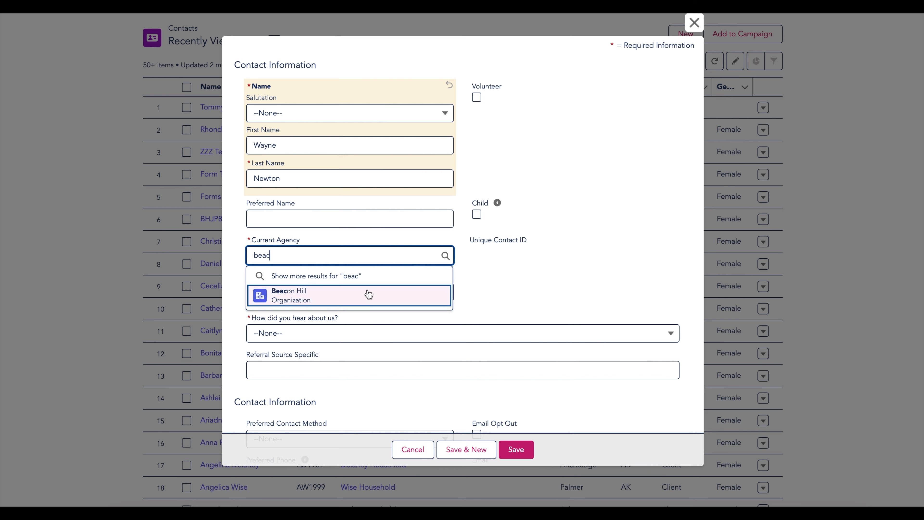
pyautogui.click(367, 294)
pyautogui.click(368, 292)
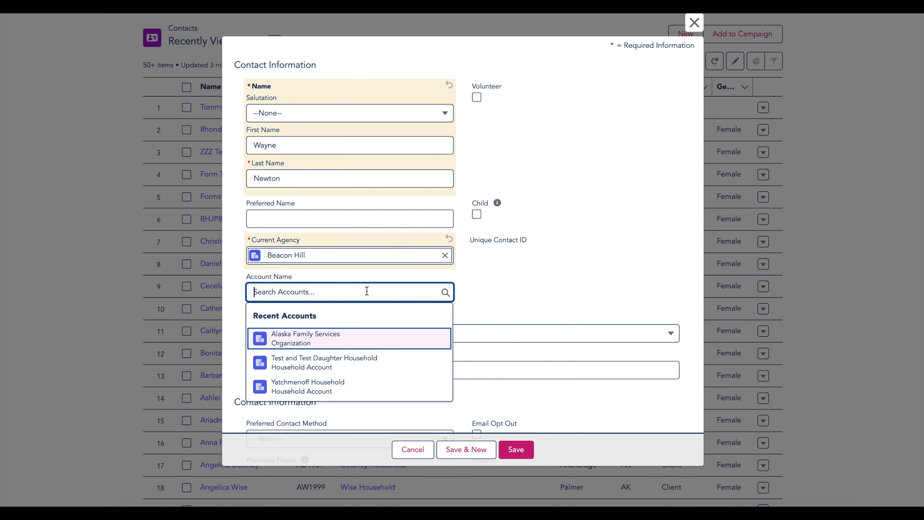
pyautogui.click(501, 285)
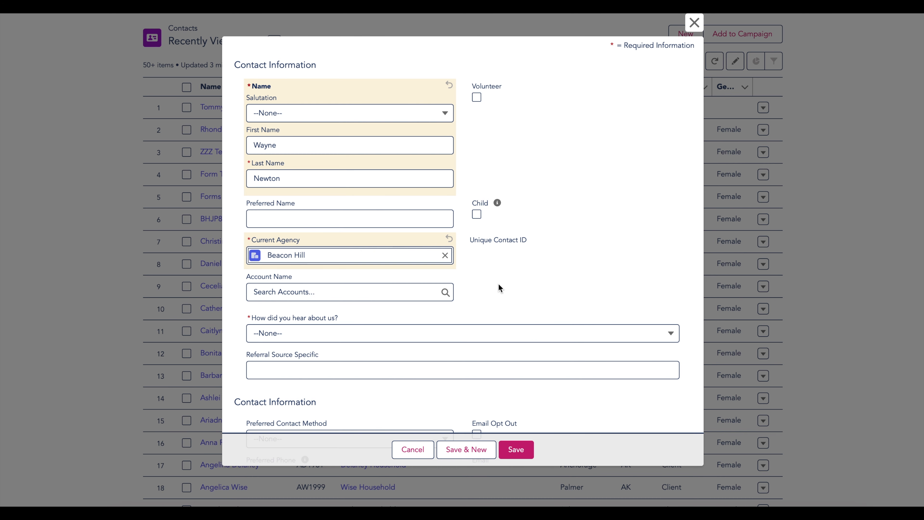
# Set 'How did you hear about us?' to Social Media with Facebook as the specific source
pyautogui.scroll(-5, 655, 264)
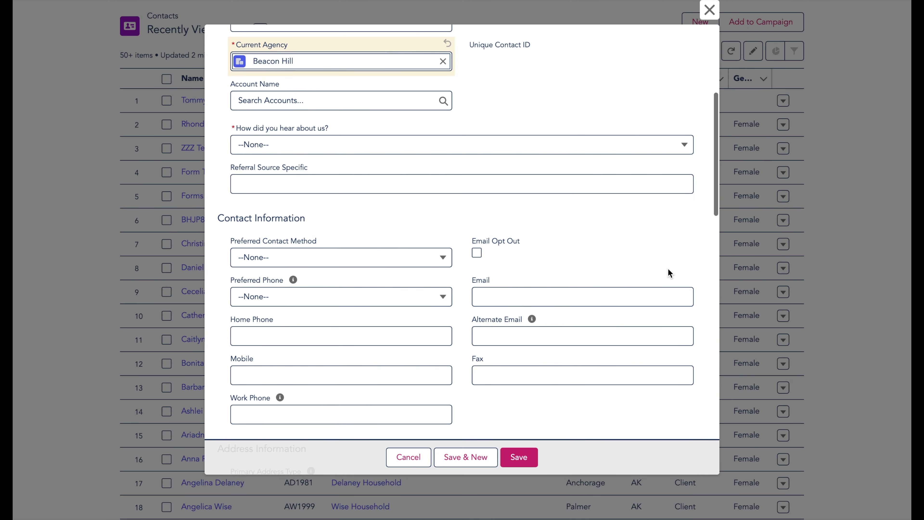
pyautogui.click(487, 150)
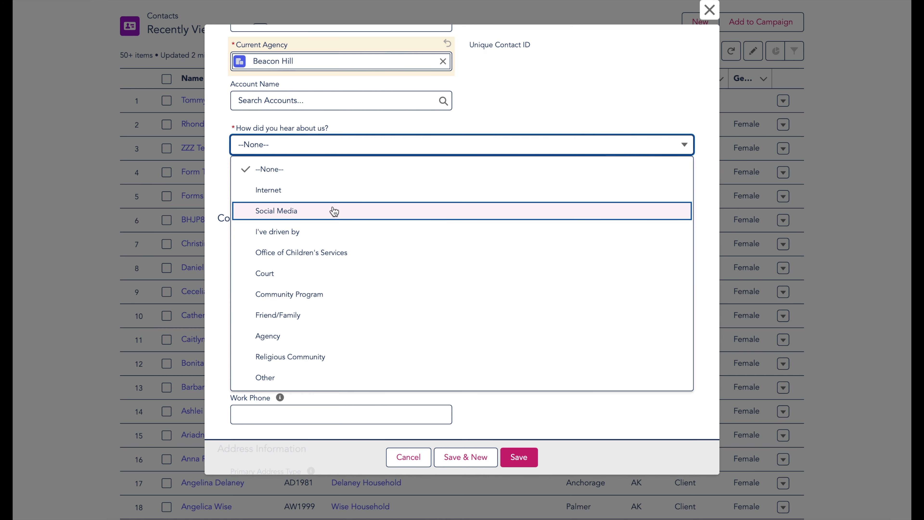
pyautogui.click(332, 211)
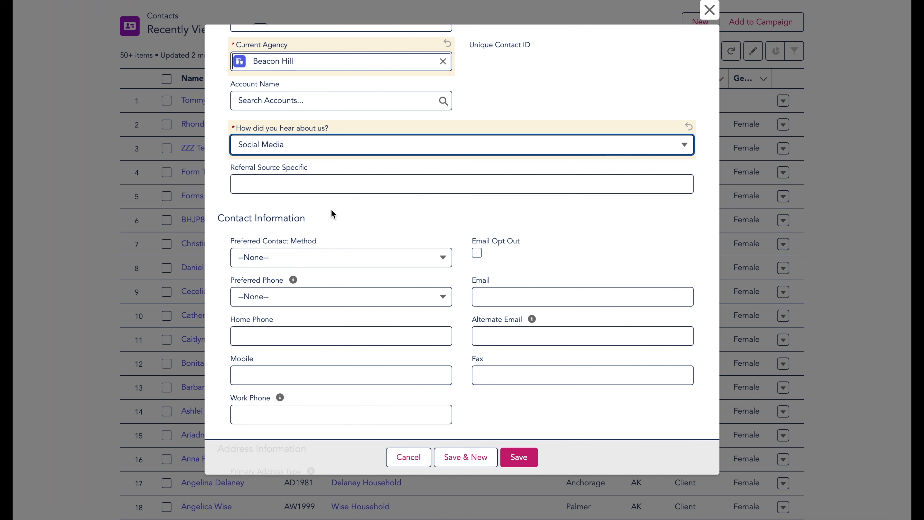
pyautogui.click(324, 186)
pyautogui.write('Facebook')
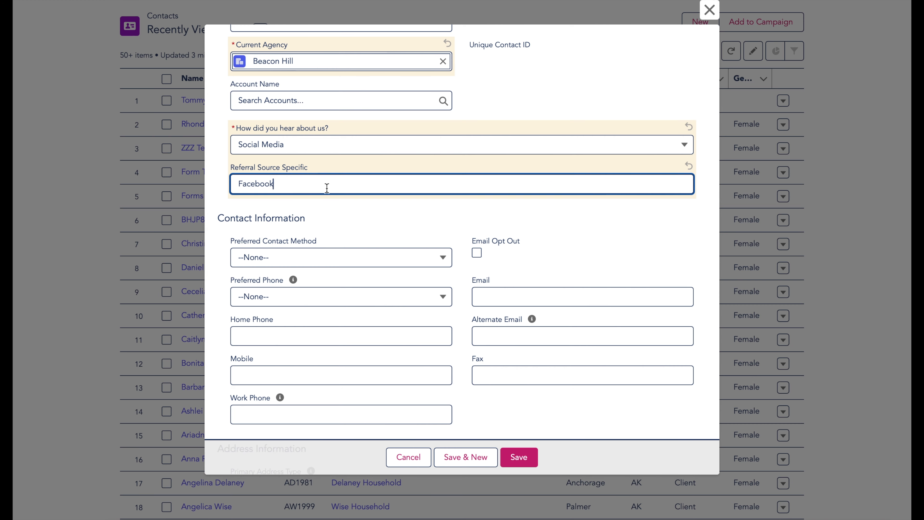
pyautogui.scroll(-3, 327, 188)
pyautogui.scroll(-2, 326, 188)
pyautogui.scroll(-4, 327, 188)
pyautogui.scroll(-3, 327, 190)
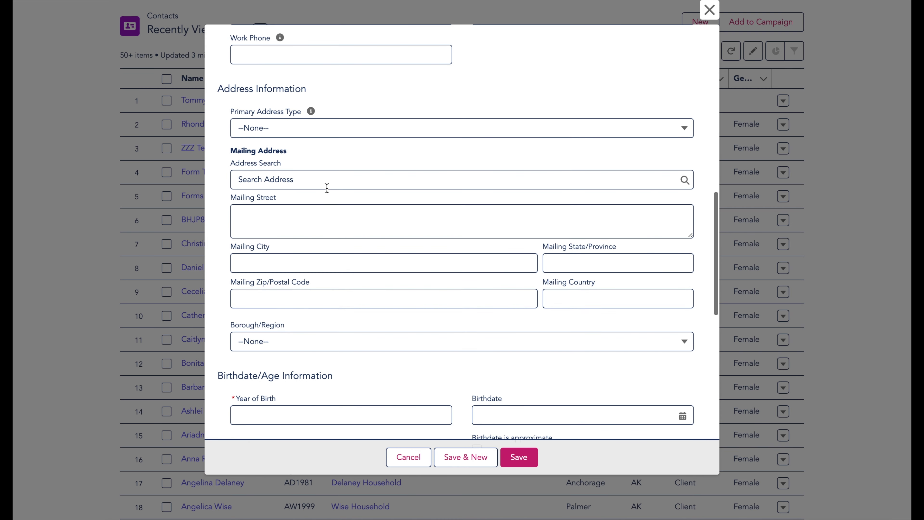
# Enter the client's mailing zip code
pyautogui.click(313, 302)
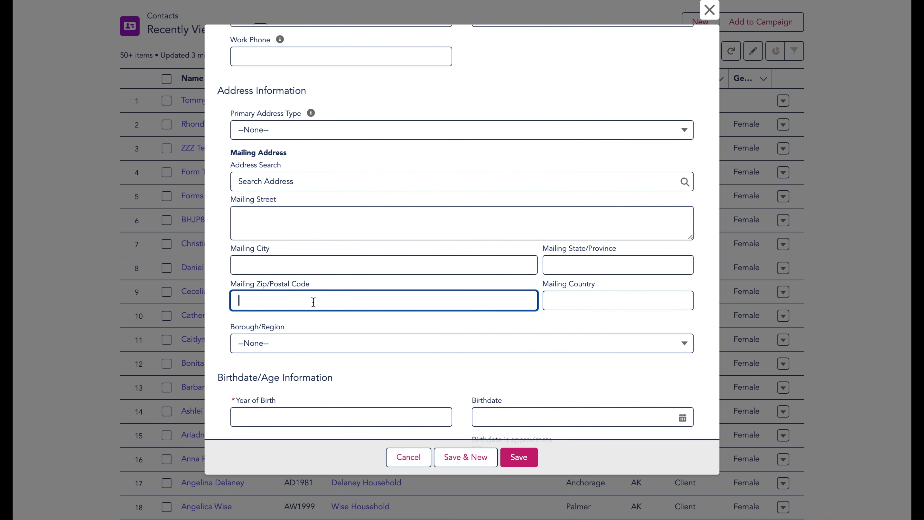
pyautogui.write('99501')
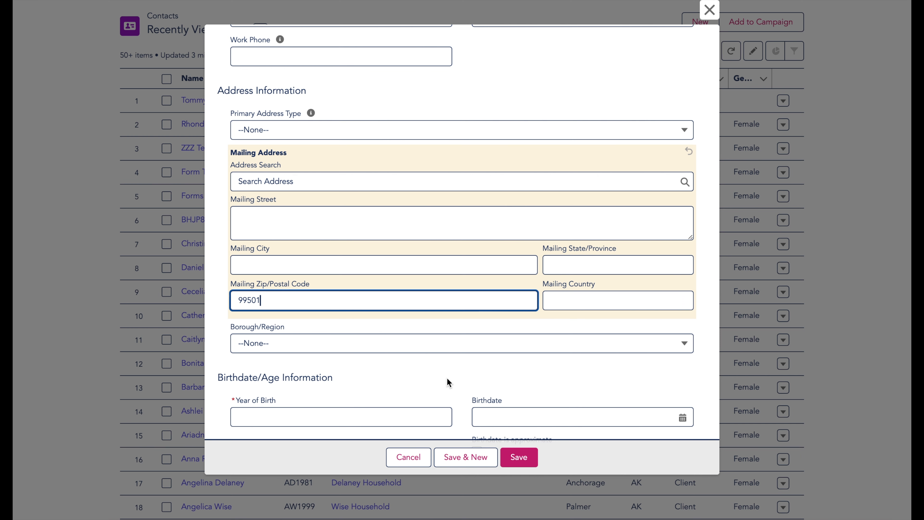
pyautogui.scroll(-2, 447, 378)
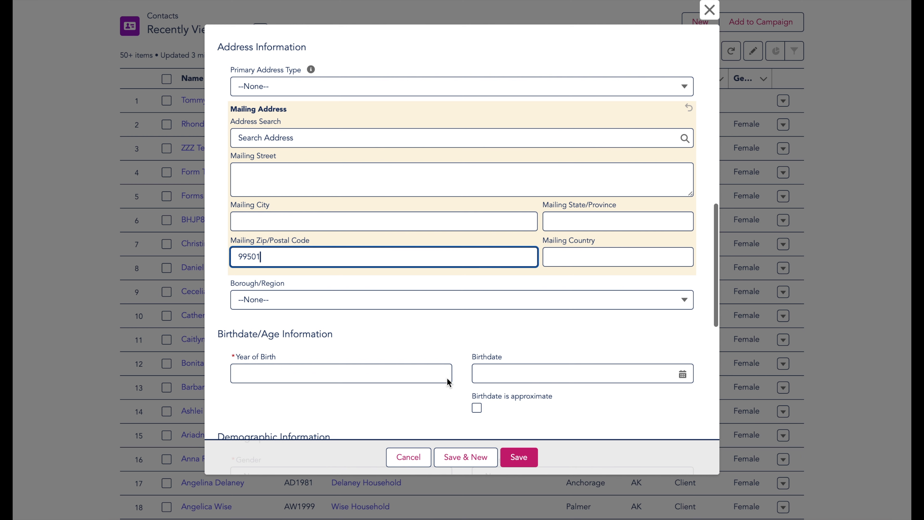
pyautogui.scroll(-3, 447, 377)
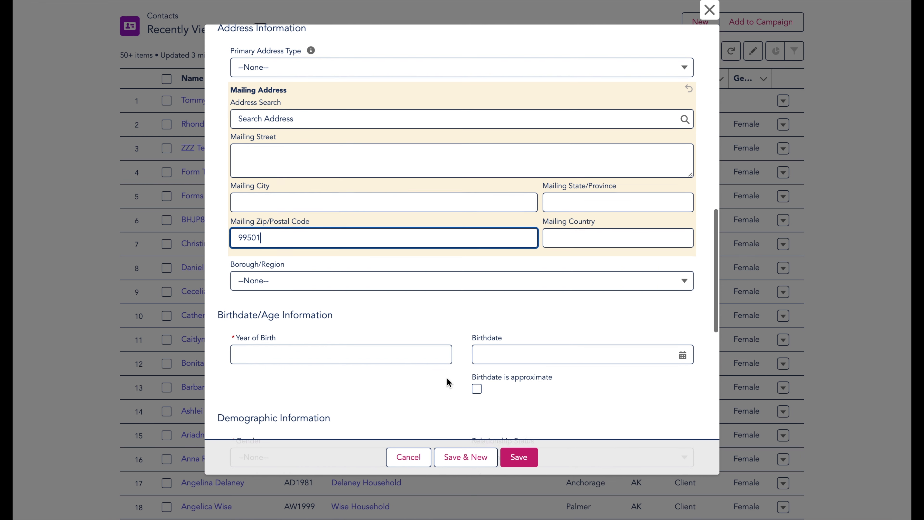
# Set Year of Birth to 1956, leaving the birthdate unmarked as approximate
pyautogui.click(377, 306)
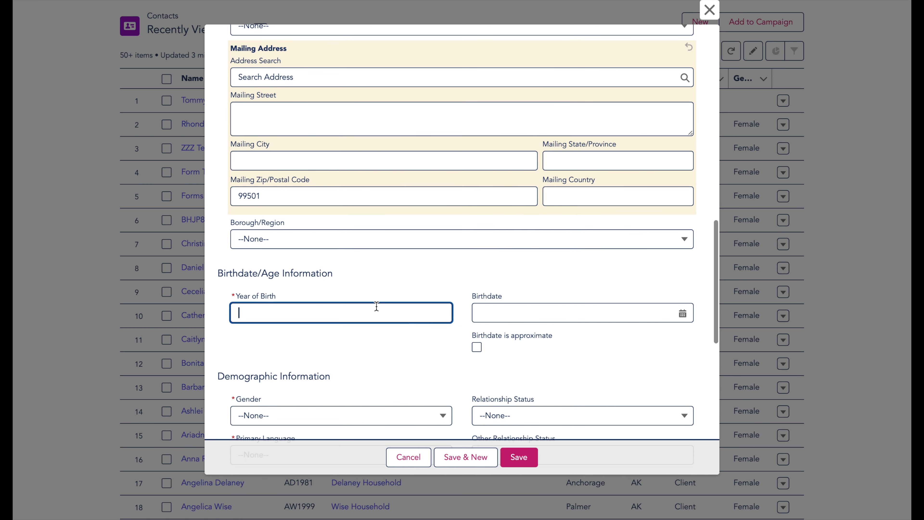
pyautogui.write('1956')
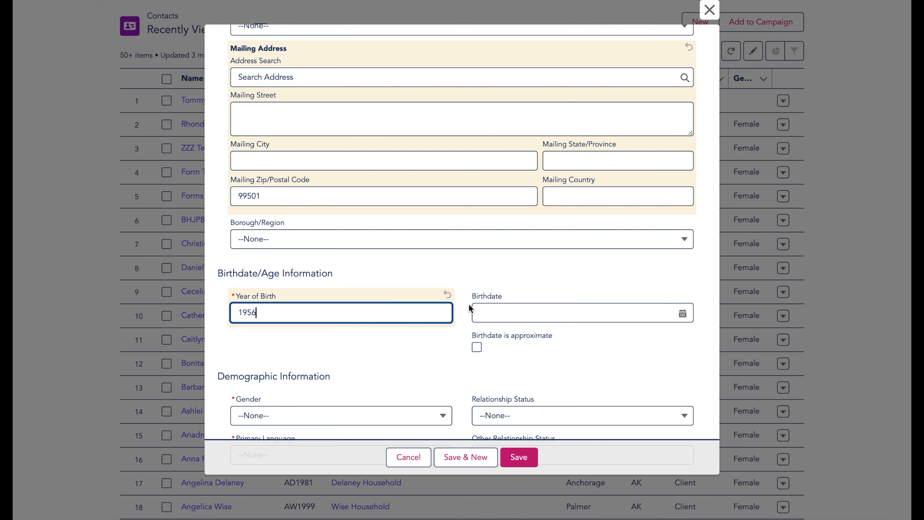
pyautogui.click(682, 313)
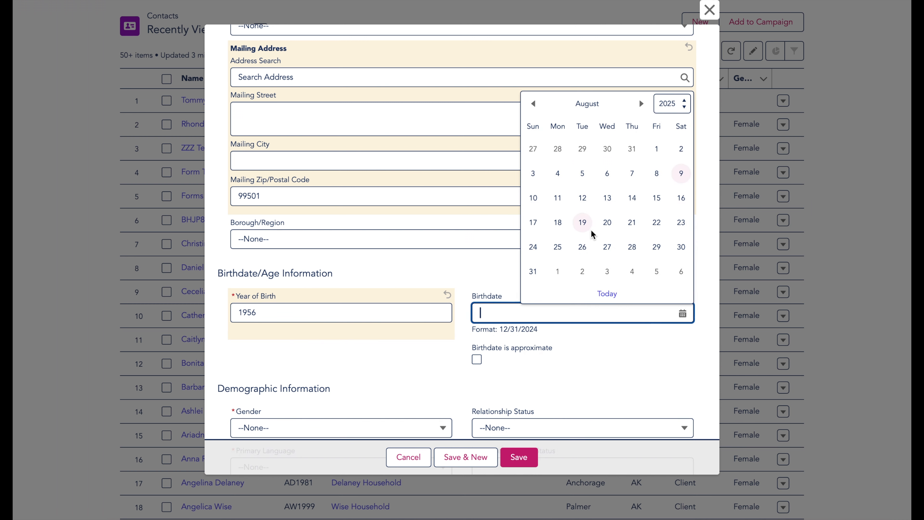
pyautogui.click(684, 314)
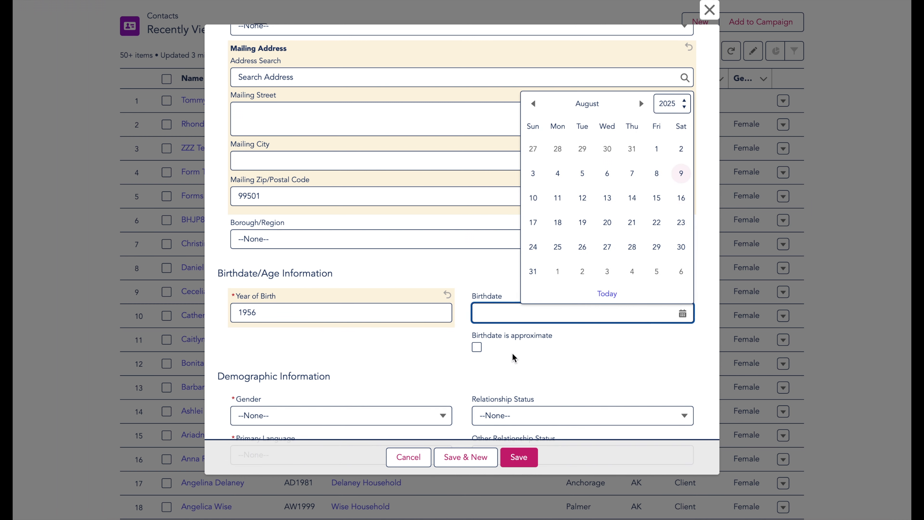
pyautogui.click(477, 347)
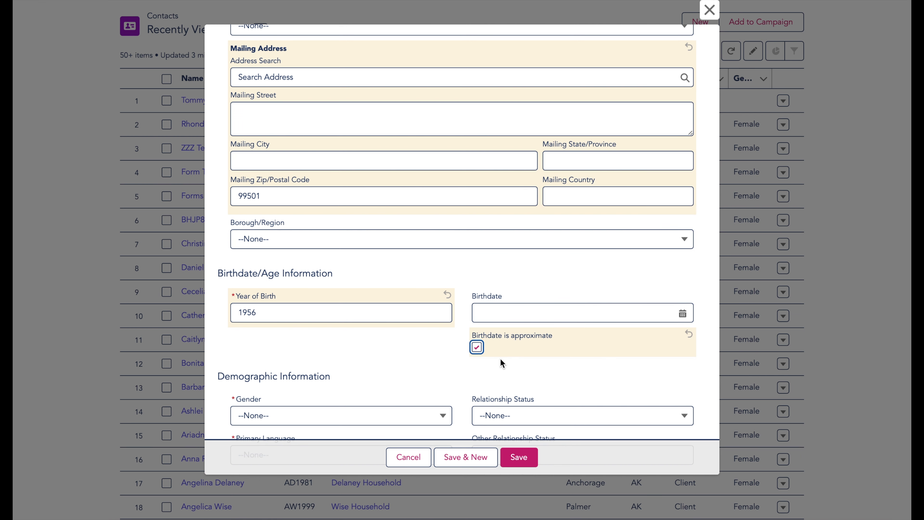
pyautogui.click(476, 348)
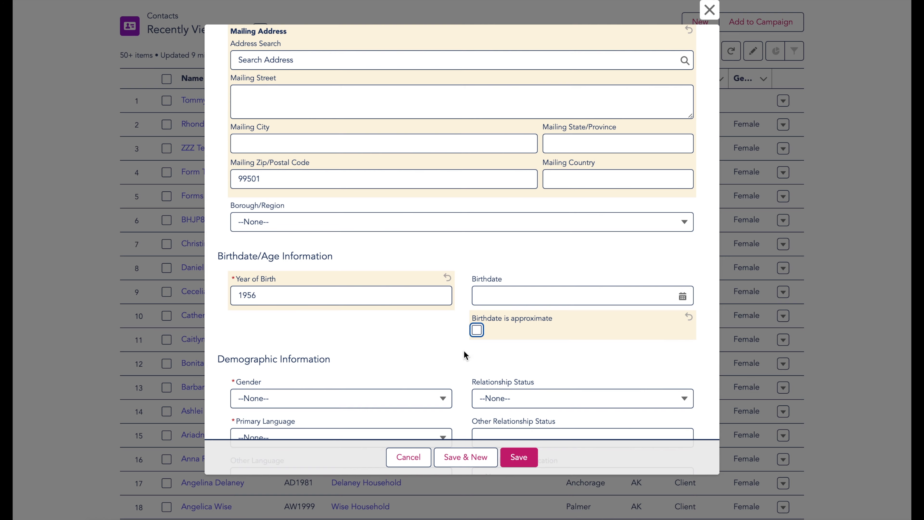
pyautogui.scroll(-3, 464, 350)
pyautogui.scroll(-3, 464, 349)
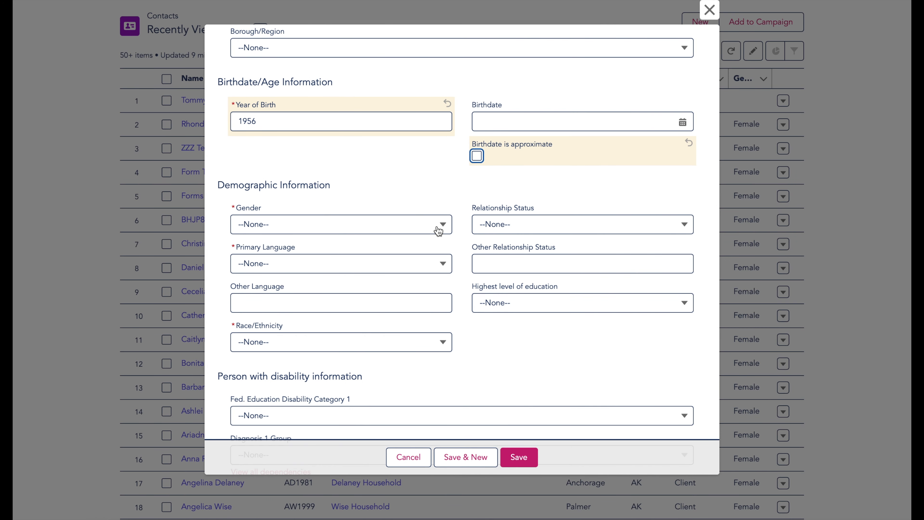
# Set Gender to Male, Primary Language to English and Race/Ethnicity to American Indian
pyautogui.click(439, 229)
pyautogui.click(409, 267)
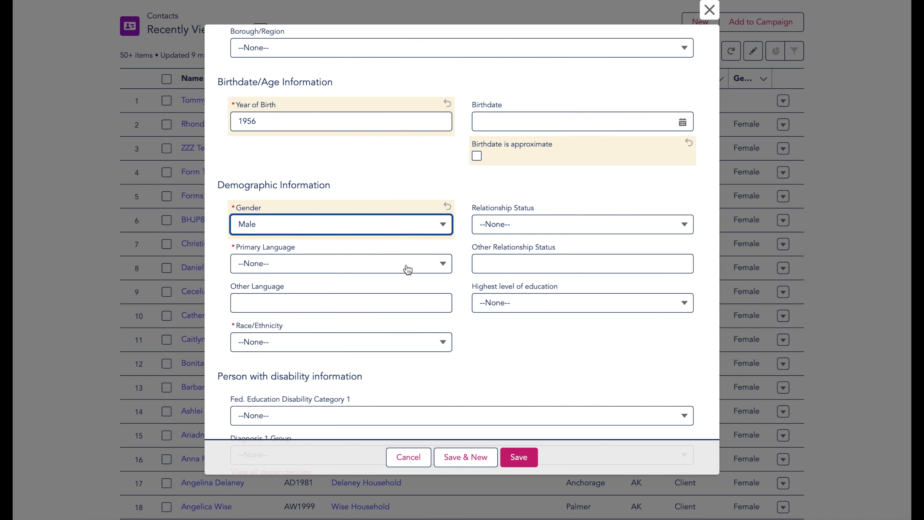
pyautogui.click(416, 270)
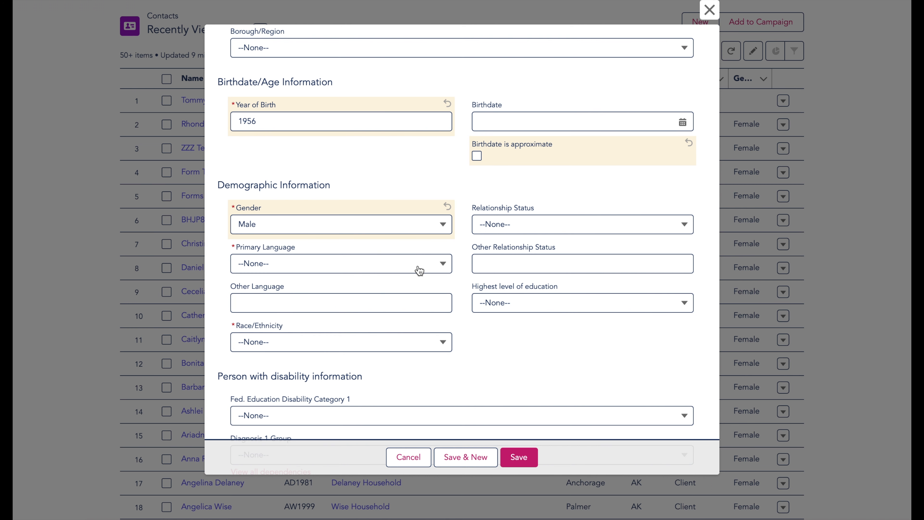
pyautogui.click(403, 306)
pyautogui.click(408, 344)
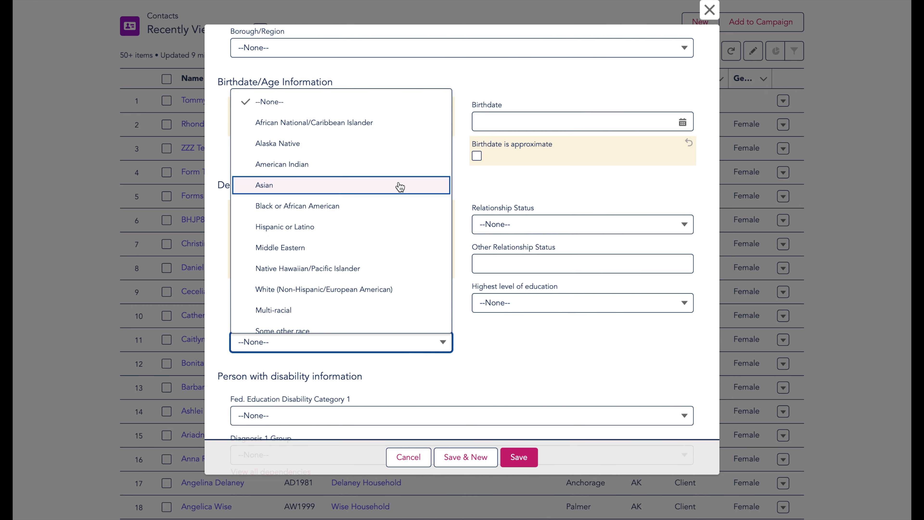
pyautogui.click(403, 170)
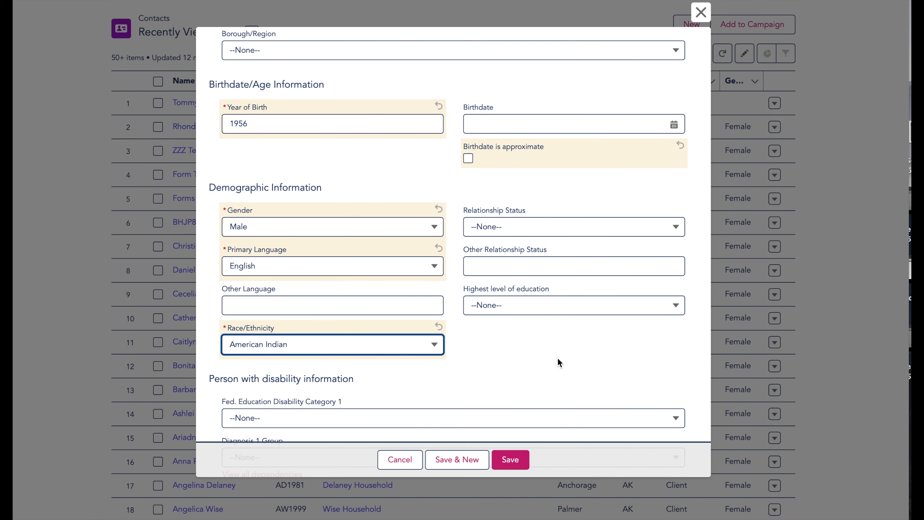
pyautogui.scroll(-3, 559, 362)
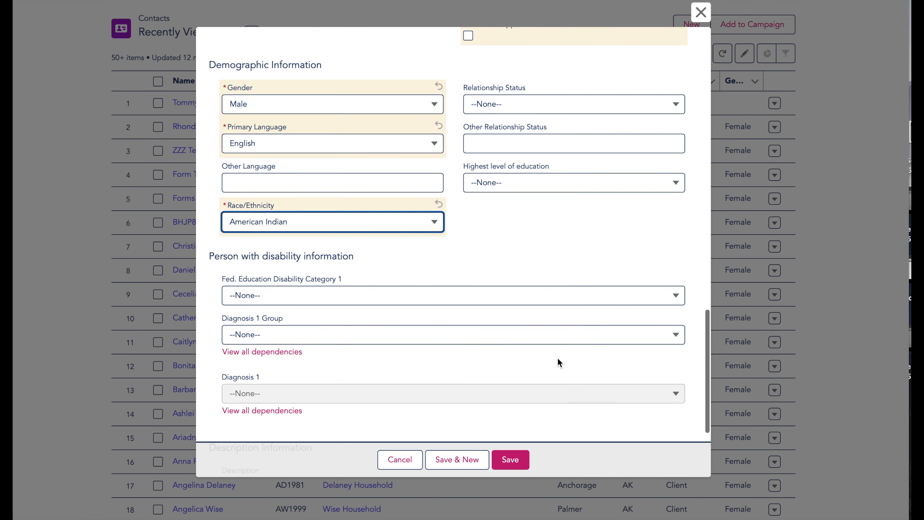
pyautogui.scroll(-1, 560, 362)
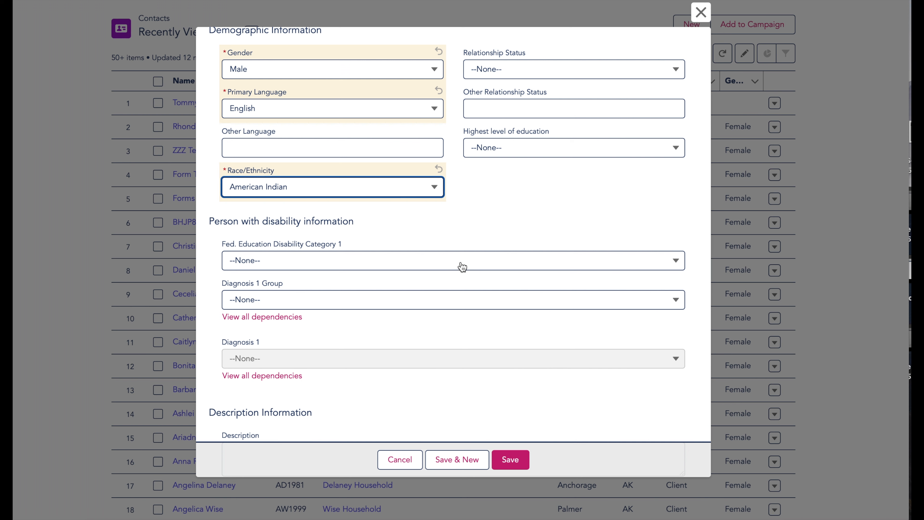
pyautogui.click(462, 267)
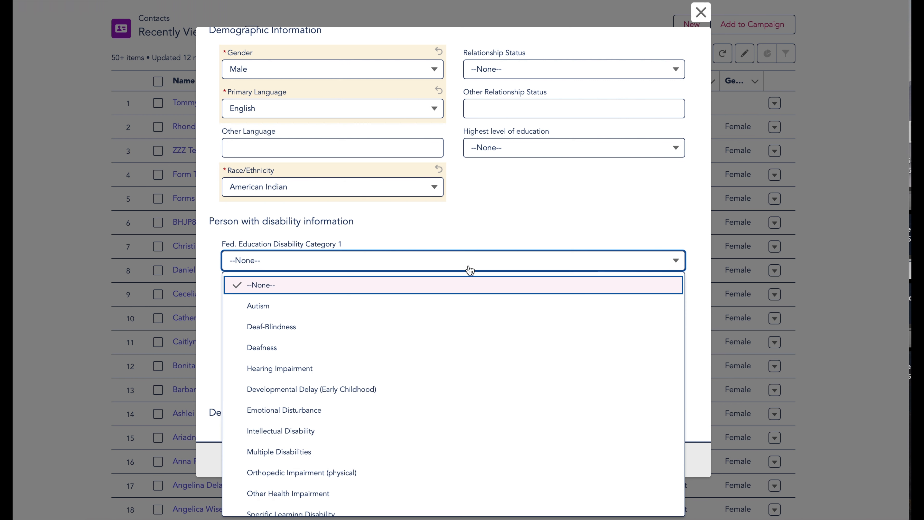
pyautogui.scroll(-5, 466, 312)
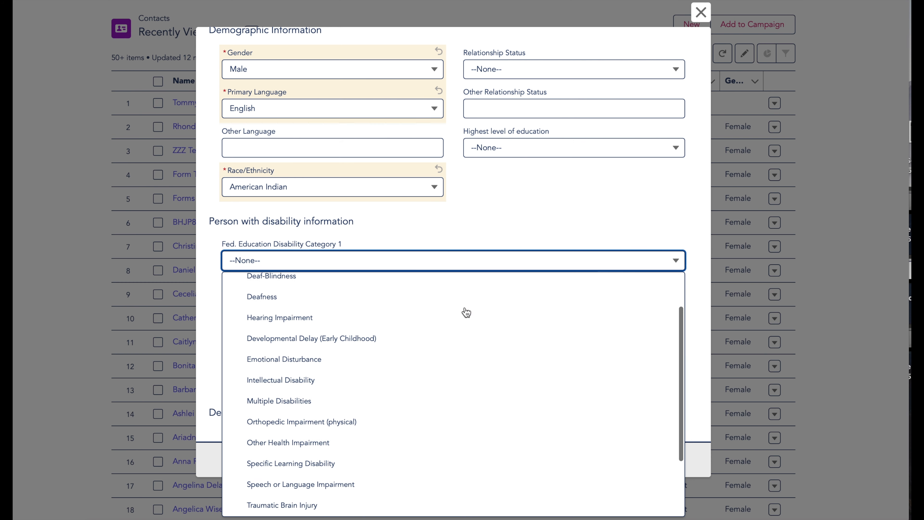
pyautogui.scroll(-2, 467, 312)
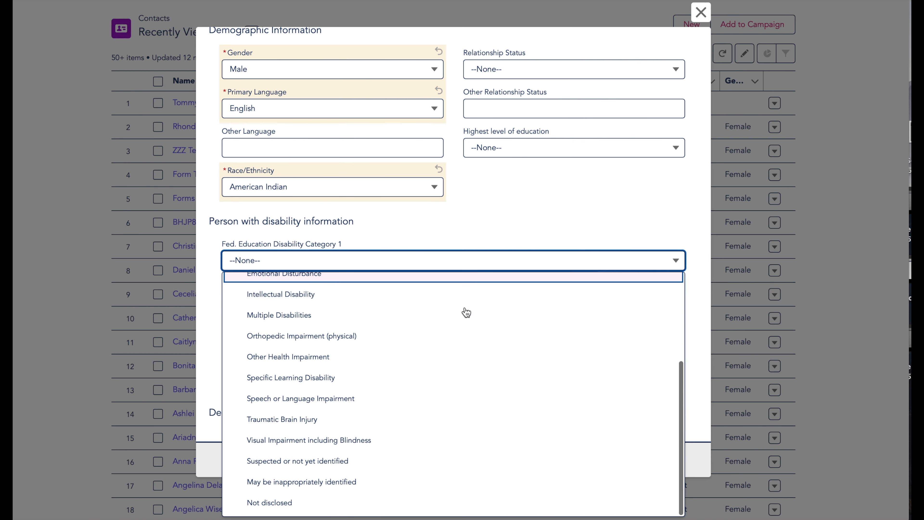
pyautogui.click(470, 232)
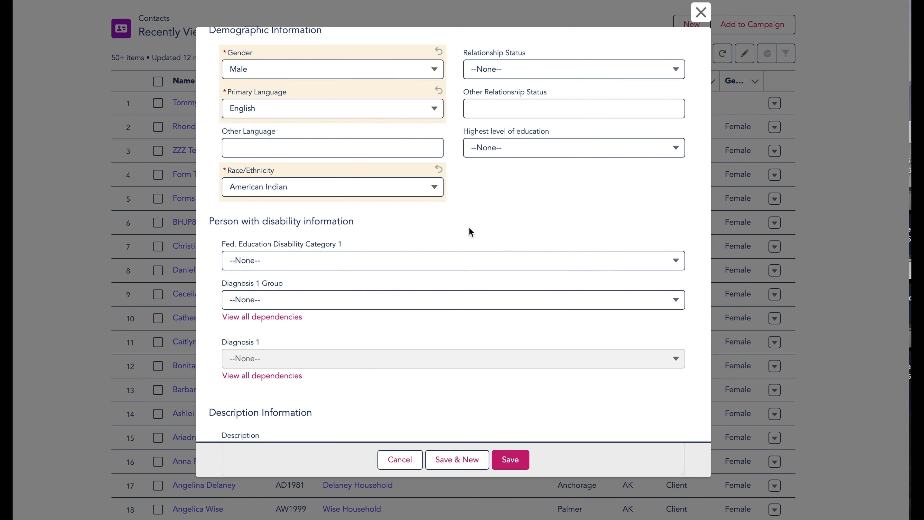
pyautogui.click(433, 307)
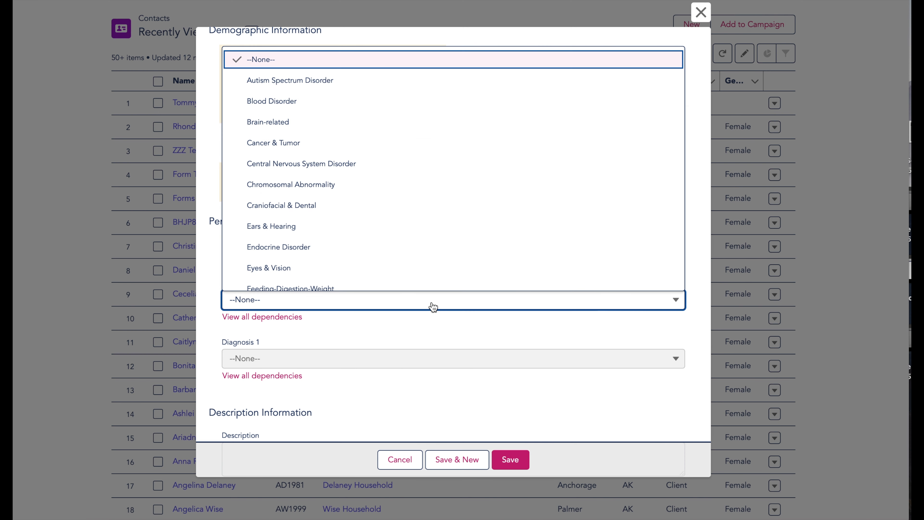
pyautogui.scroll(-3, 439, 263)
pyautogui.scroll(-5, 440, 264)
pyautogui.scroll(-1, 440, 264)
pyautogui.click(443, 334)
pyautogui.scroll(-1, 442, 339)
pyautogui.scroll(-3, 442, 343)
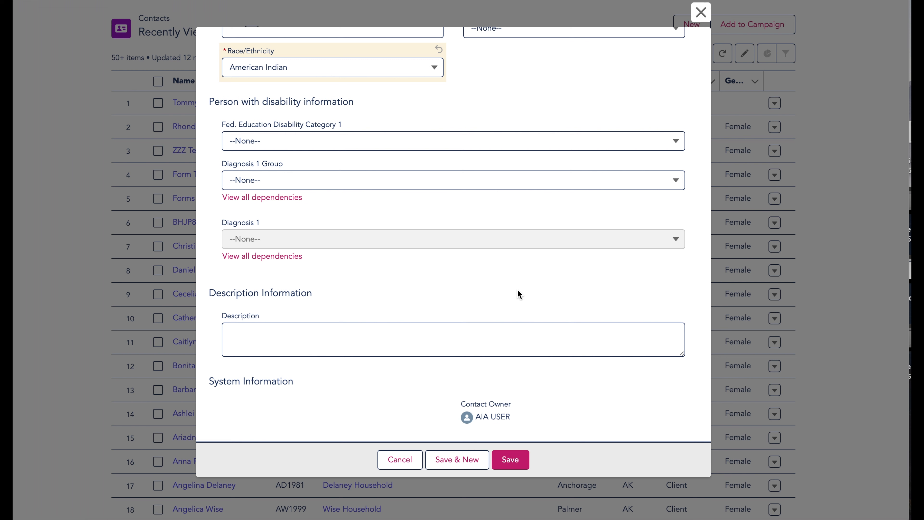
# Save the new client contact and review its saved fields on the record page
pyautogui.click(511, 460)
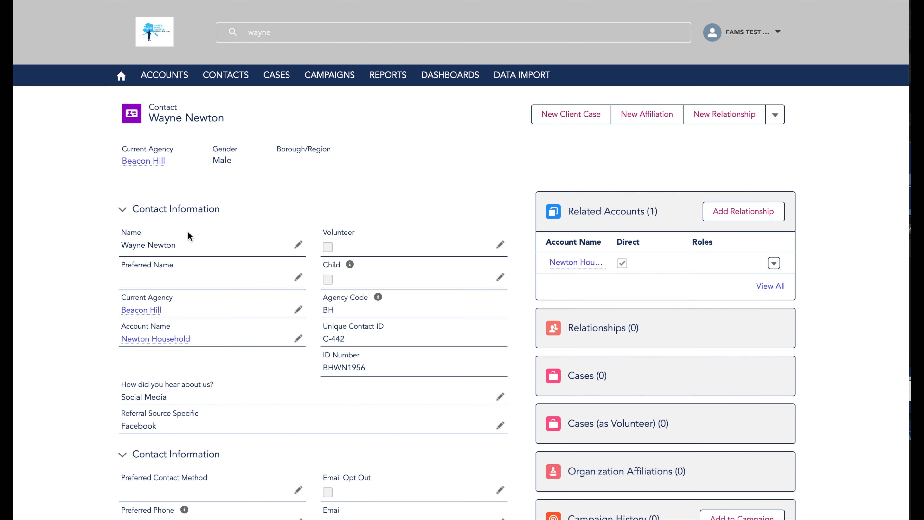
pyautogui.scroll(-2, 191, 244)
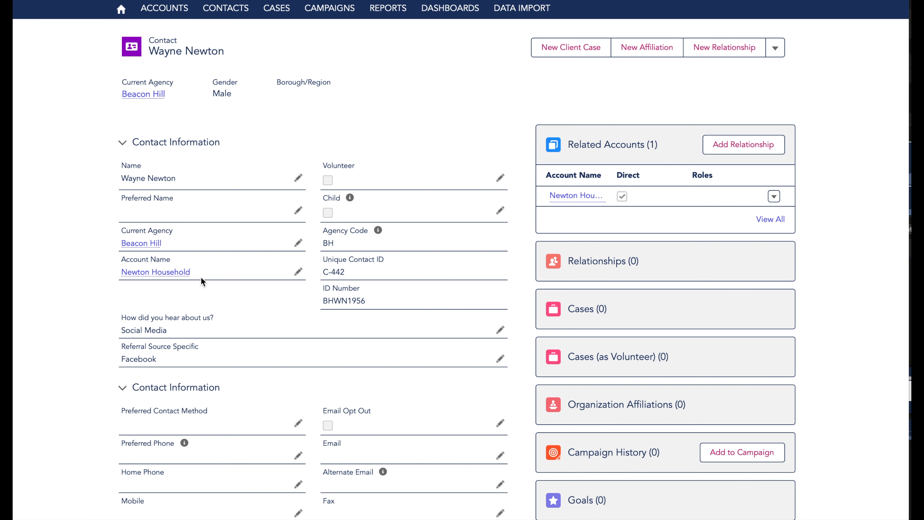
pyautogui.scroll(1, 201, 276)
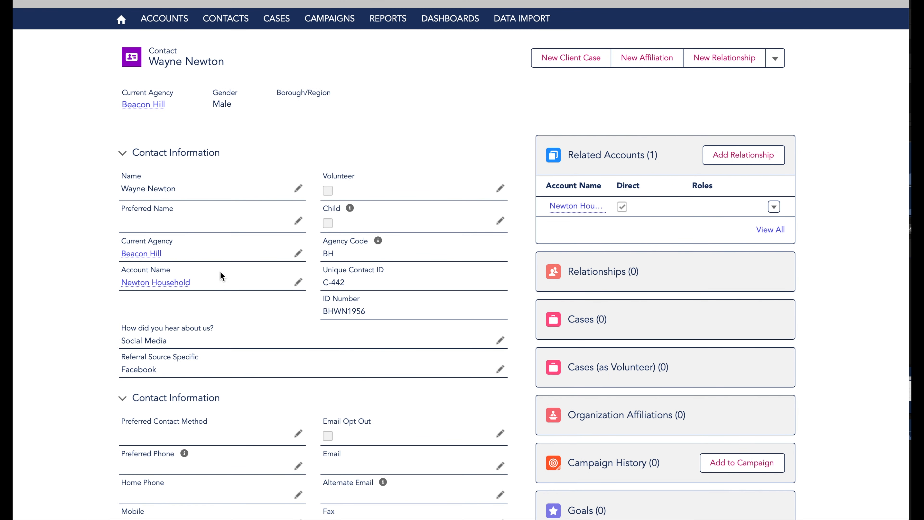
pyautogui.scroll(-3, 220, 273)
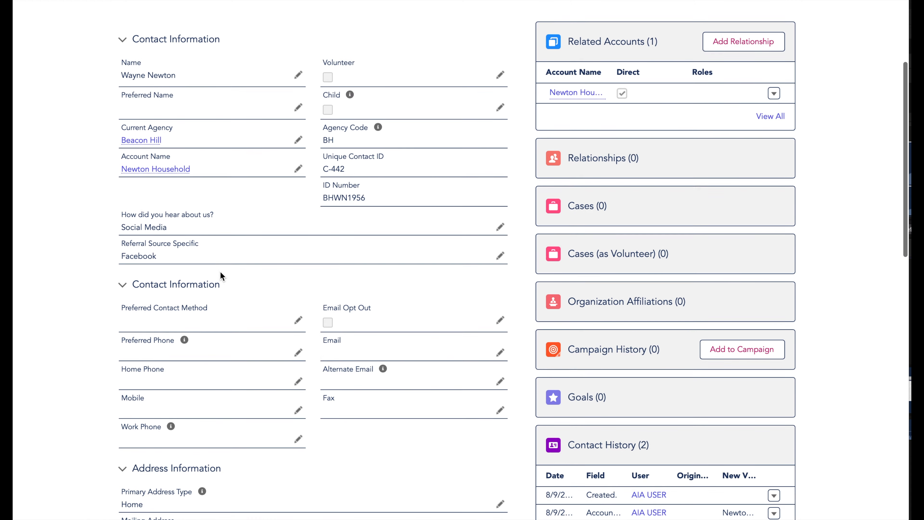
pyautogui.scroll(-6, 222, 275)
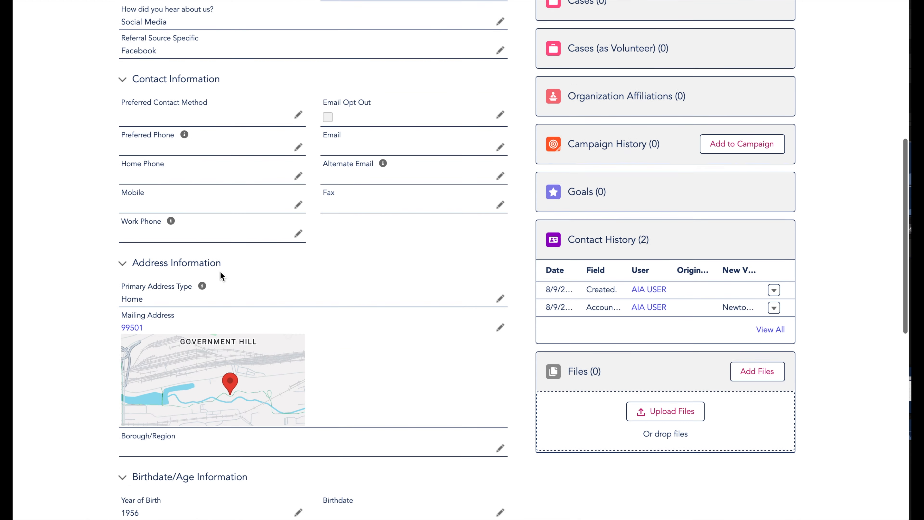
pyautogui.scroll(-4, 222, 275)
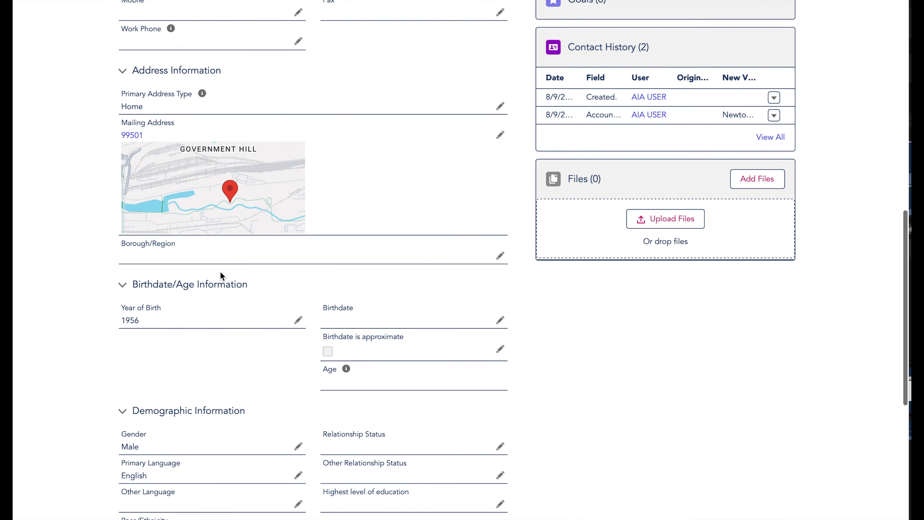
pyautogui.scroll(-3, 264, 362)
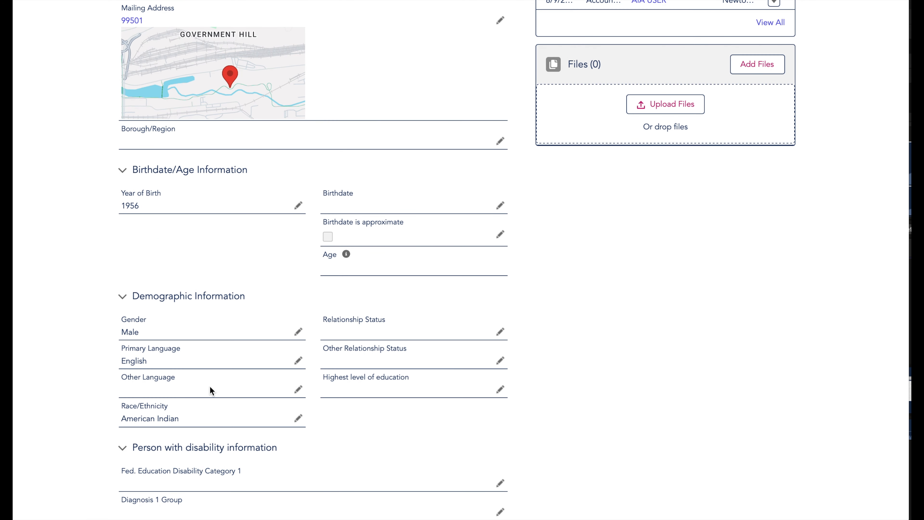
pyautogui.scroll(-4, 214, 416)
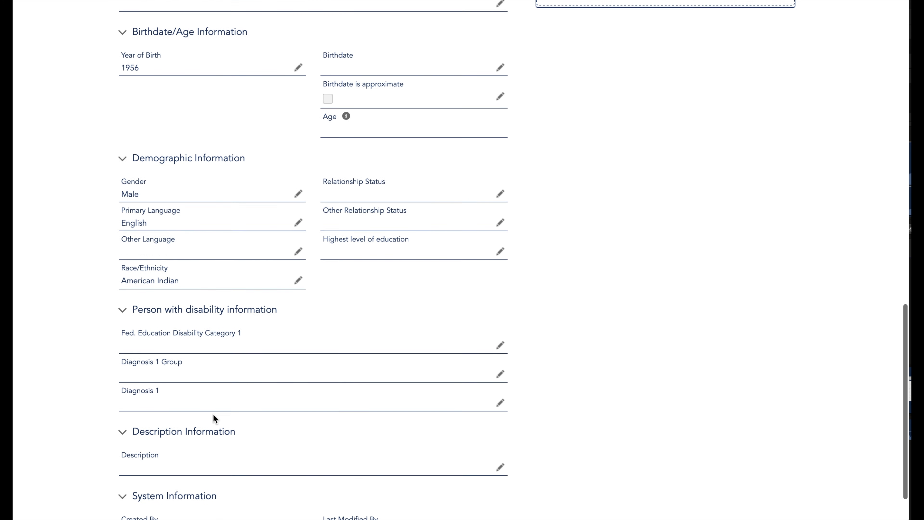
pyautogui.scroll(-1, 212, 413)
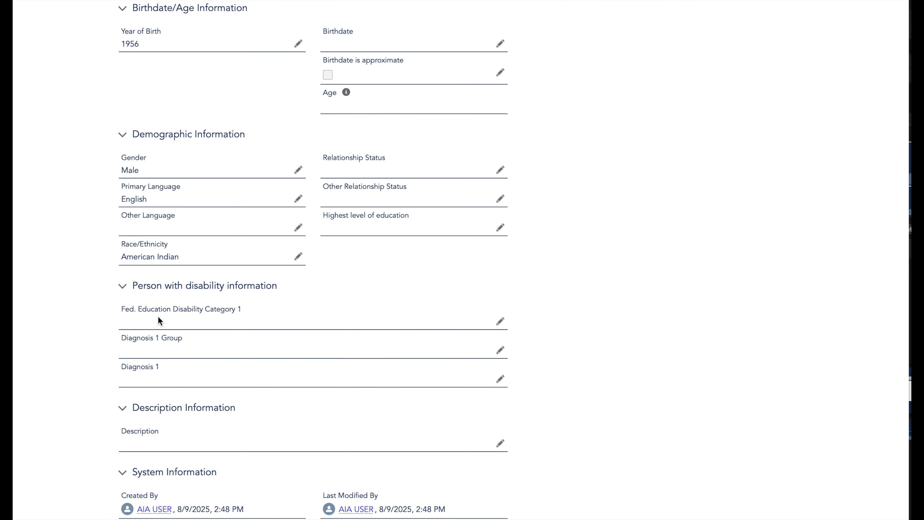
pyautogui.scroll(-1, 270, 431)
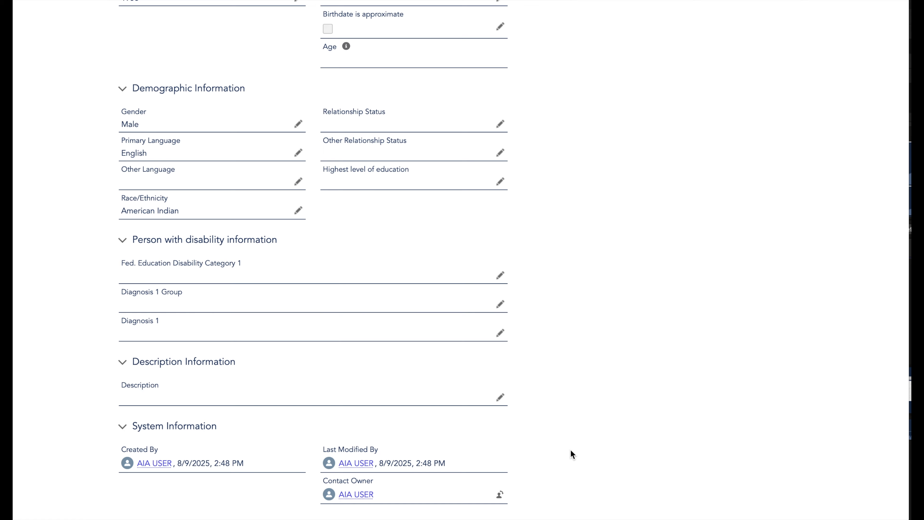
pyautogui.scroll(10, 571, 452)
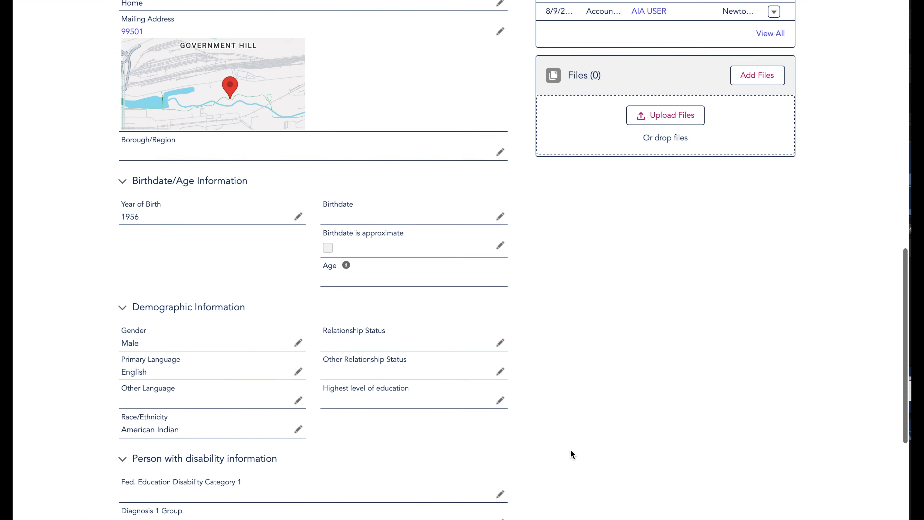
pyautogui.scroll(7, 570, 450)
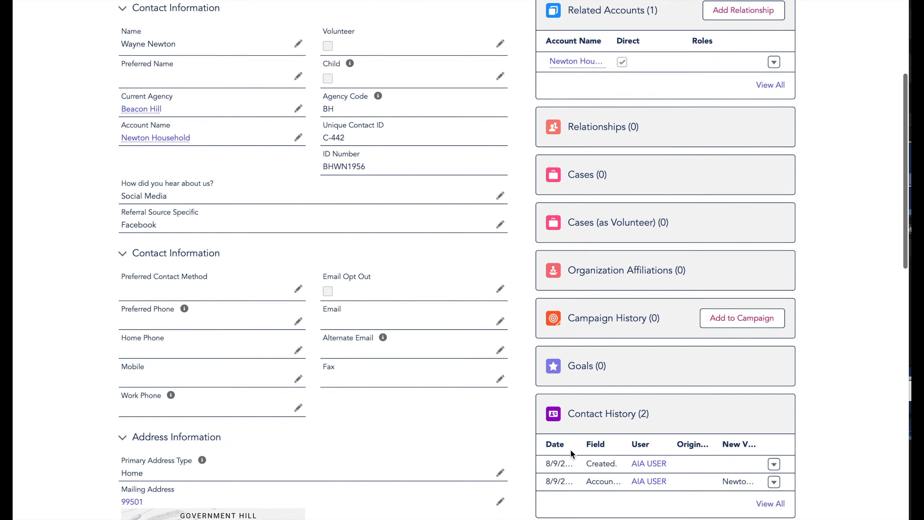
pyautogui.scroll(1, 570, 450)
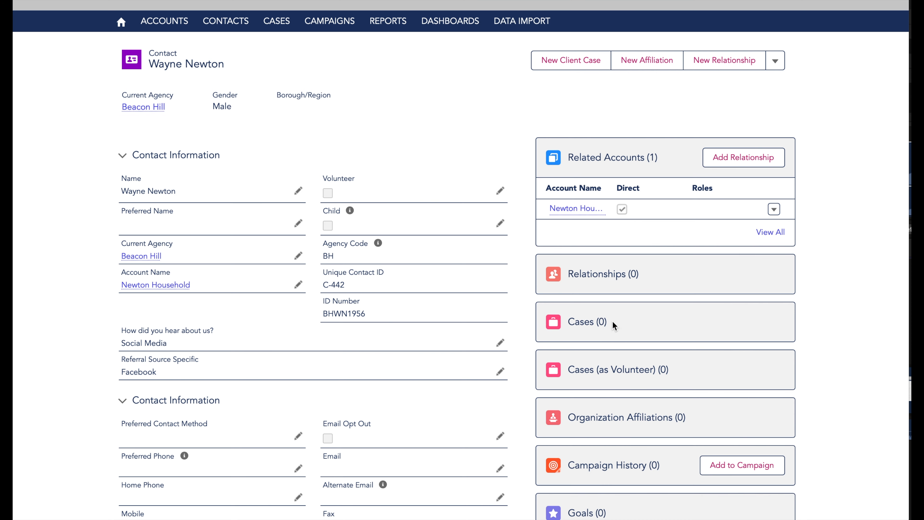
# Open the household account linked to the contact from its Account Name field
pyautogui.scroll(-3, 613, 322)
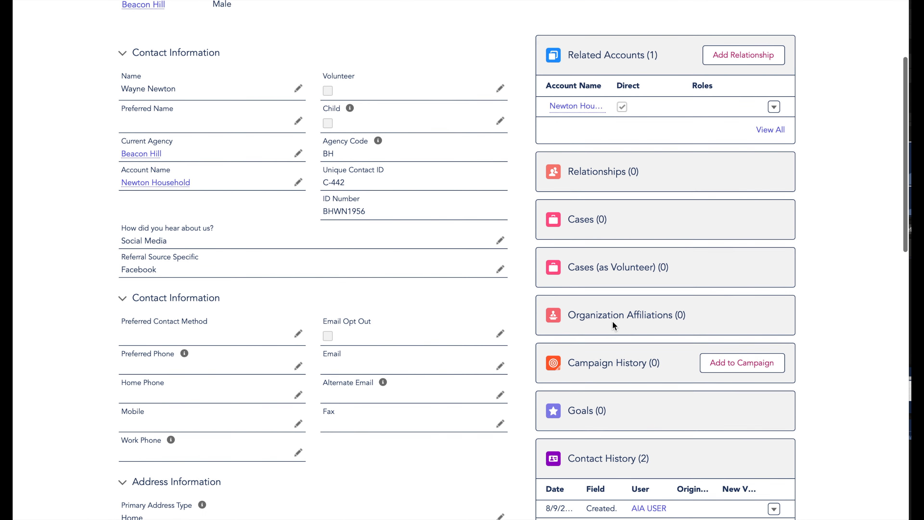
pyautogui.scroll(-1, 613, 322)
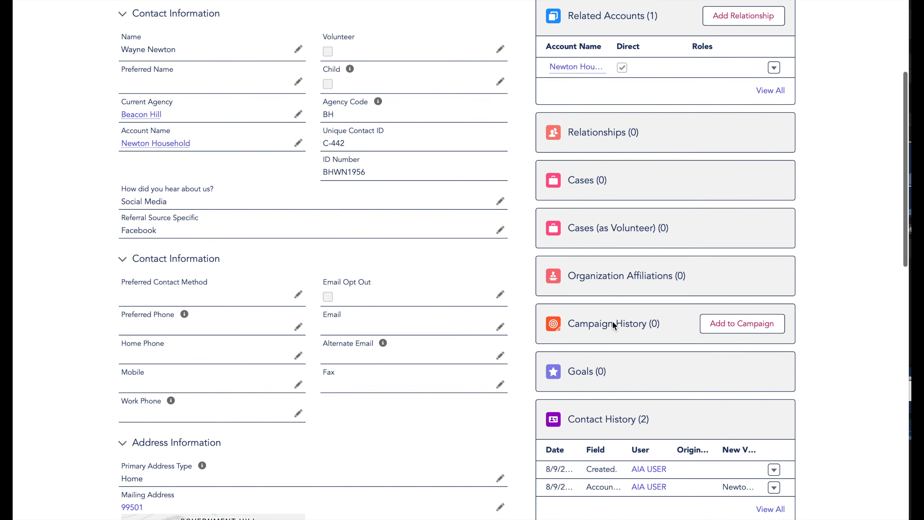
pyautogui.scroll(-4, 612, 324)
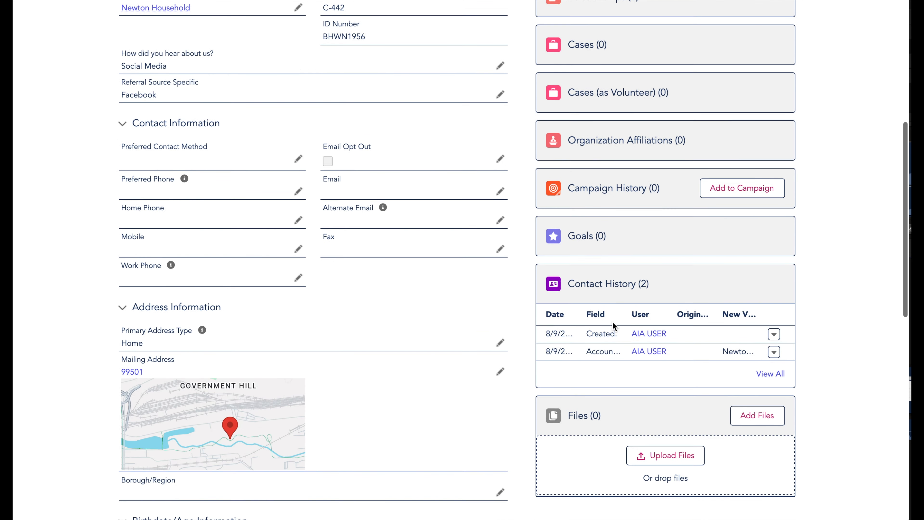
pyautogui.scroll(-3, 612, 322)
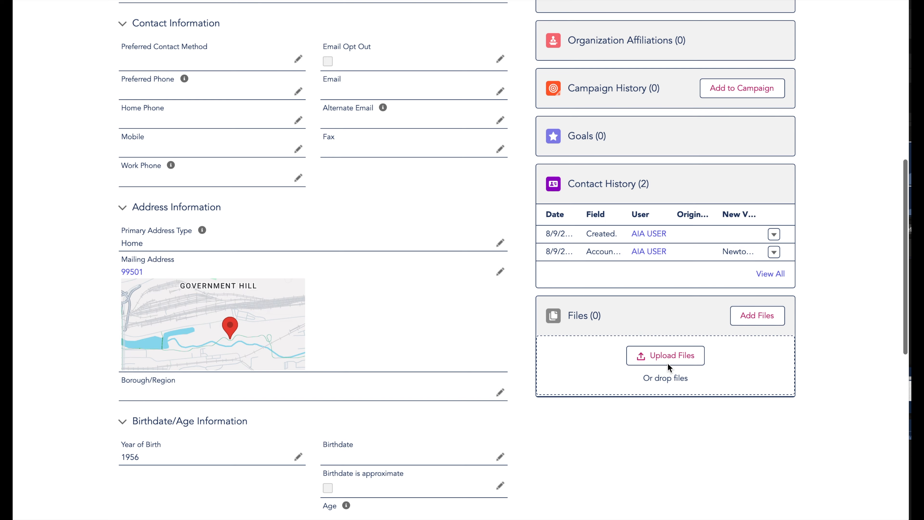
pyautogui.scroll(2, 564, 258)
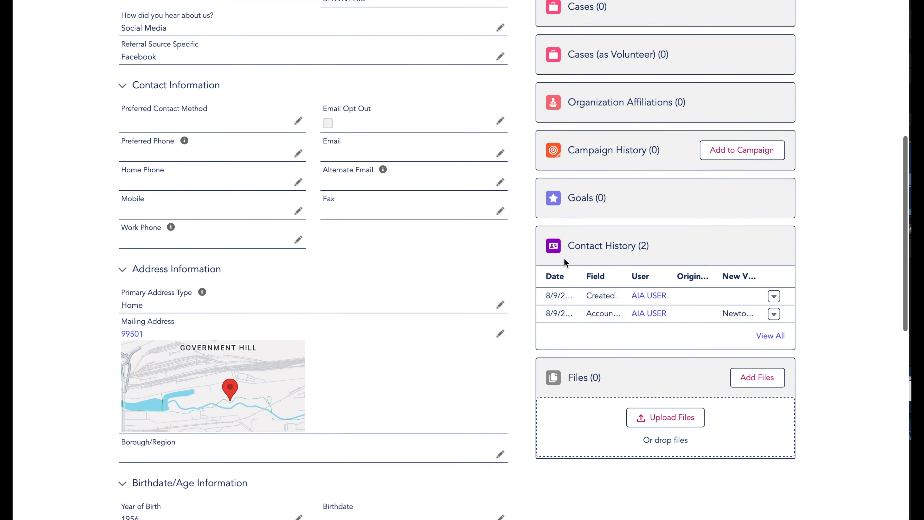
pyautogui.scroll(10, 566, 262)
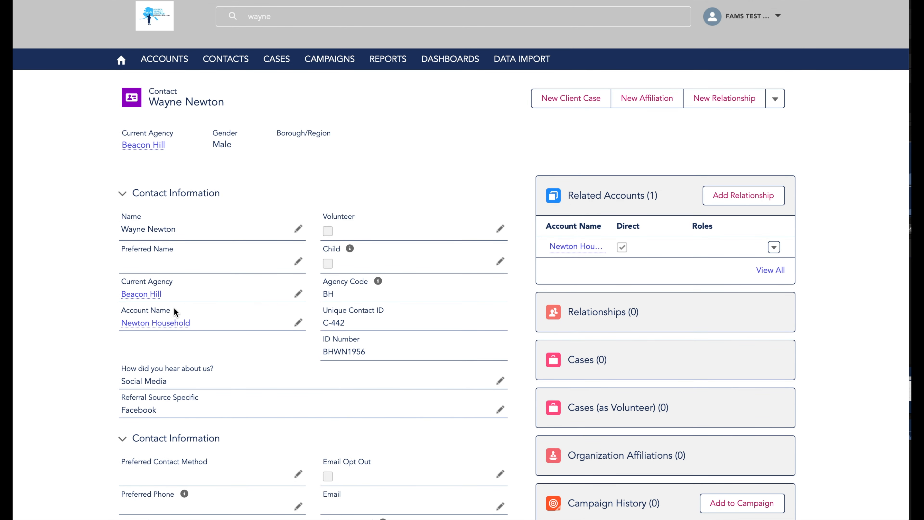
pyautogui.click(161, 323)
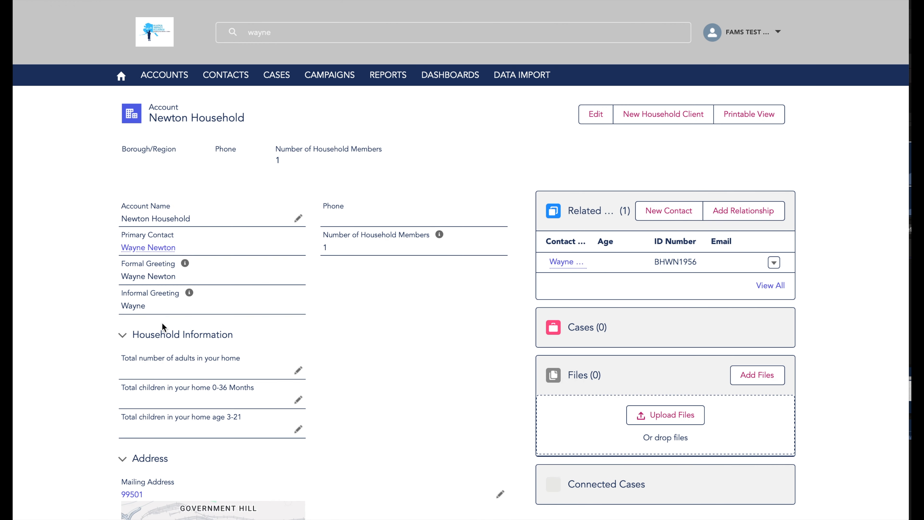